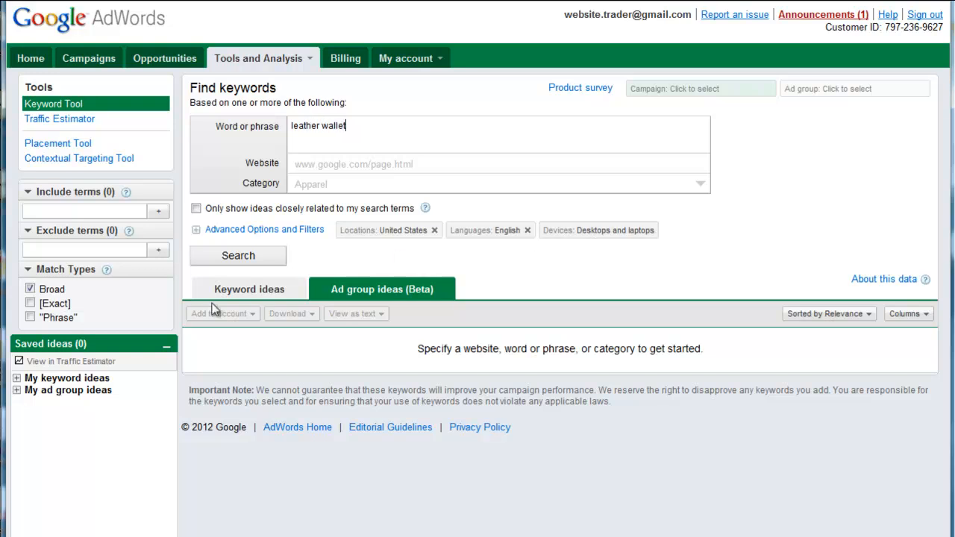
Search keywords for leather wallet with only the Exact match type, and list the results as individual keyword ideas.
click(60, 303)
click(53, 291)
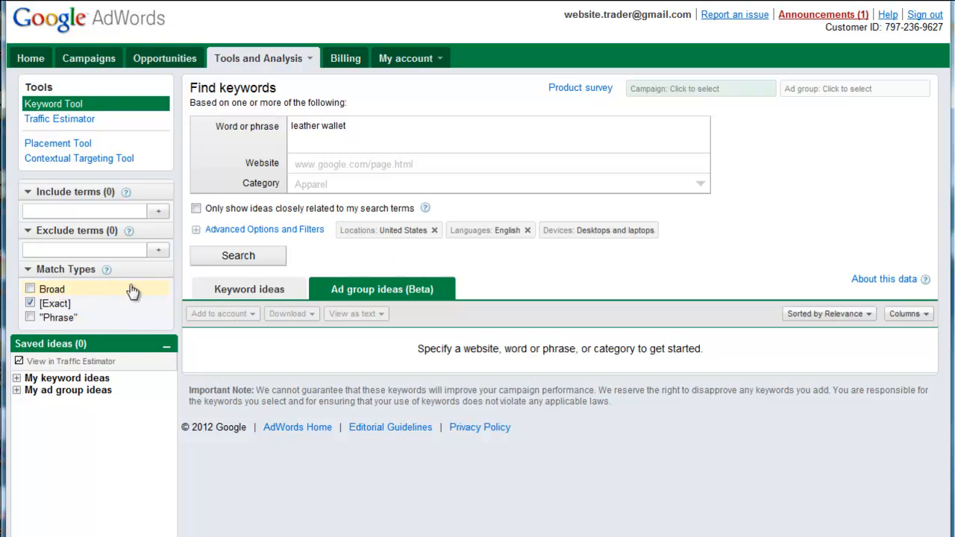
click(274, 256)
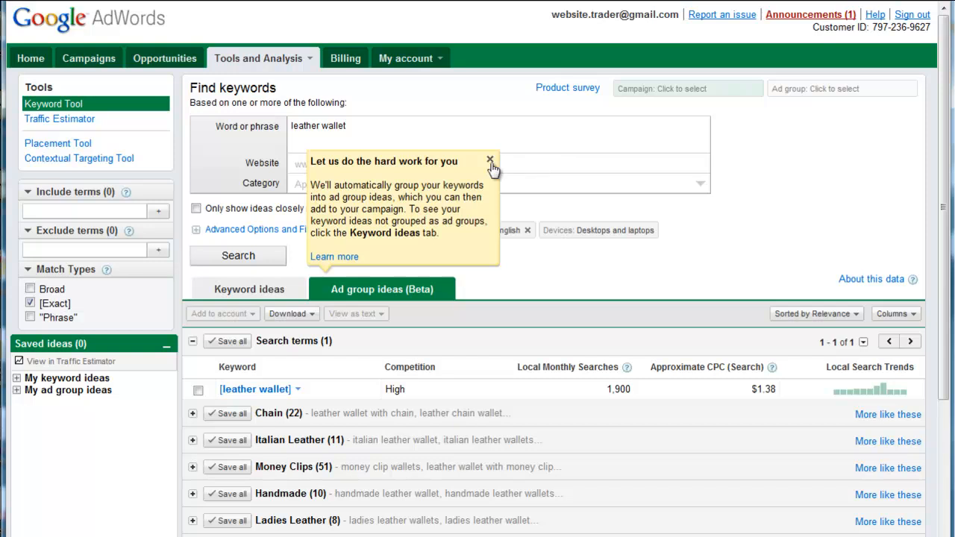
click(490, 160)
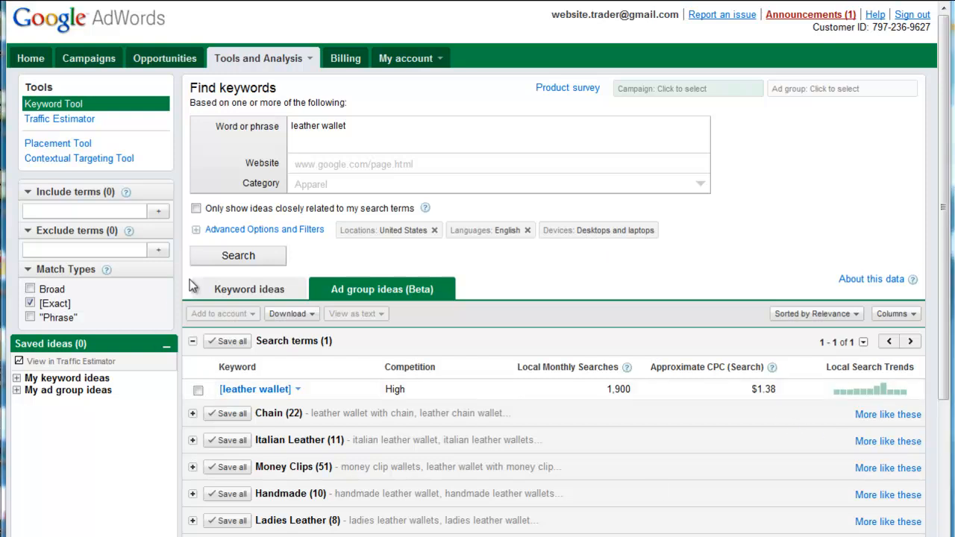
click(214, 293)
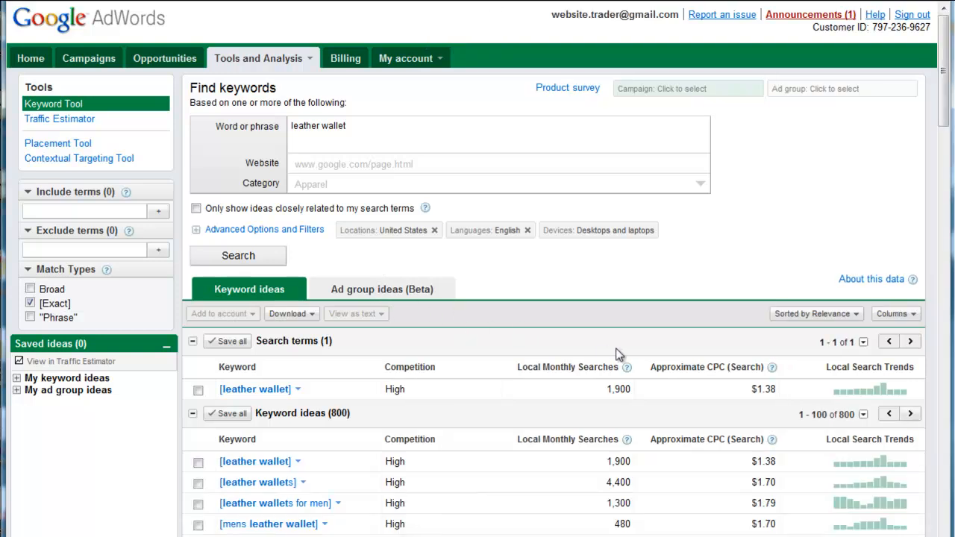
Review the available result columns, dismiss the Windows color scheme dialog, and apply the existing column selection.
click(907, 317)
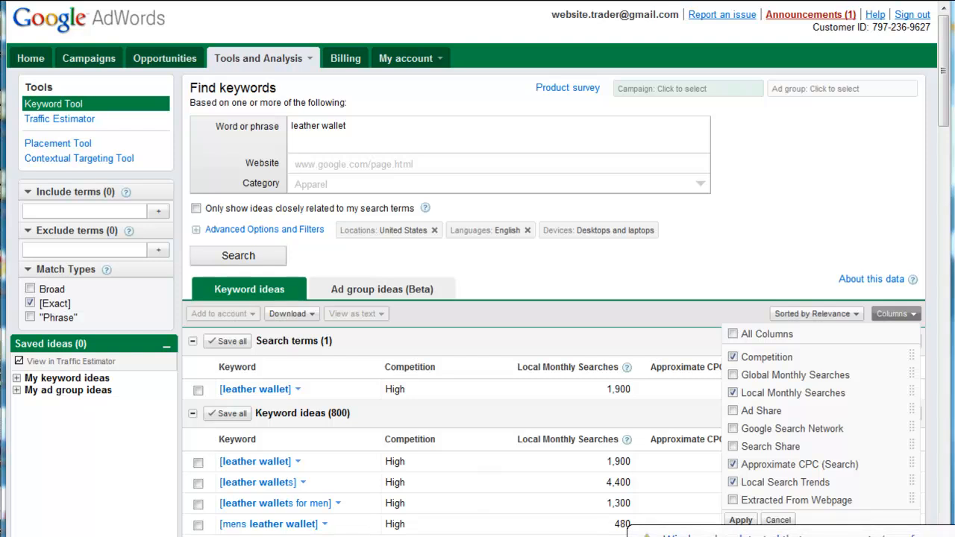
click(779, 534)
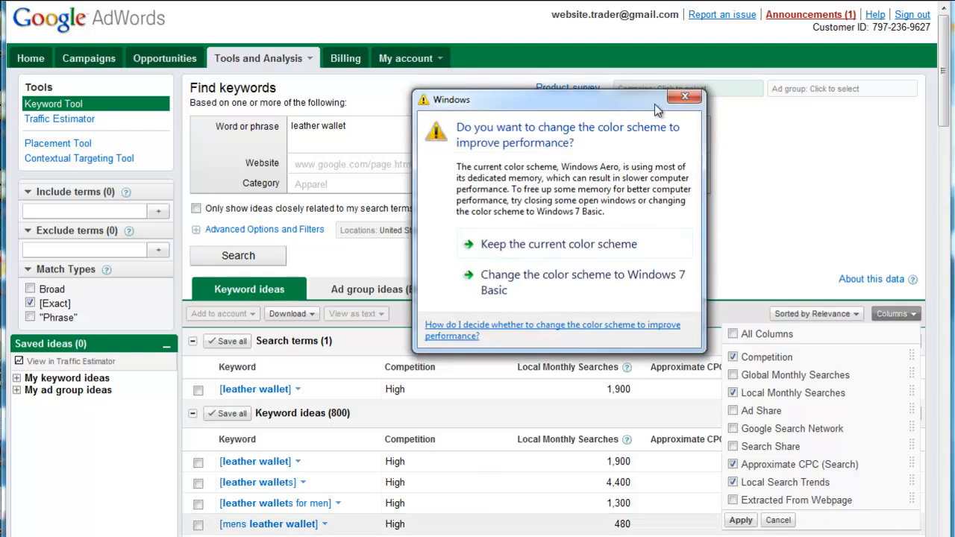
click(681, 98)
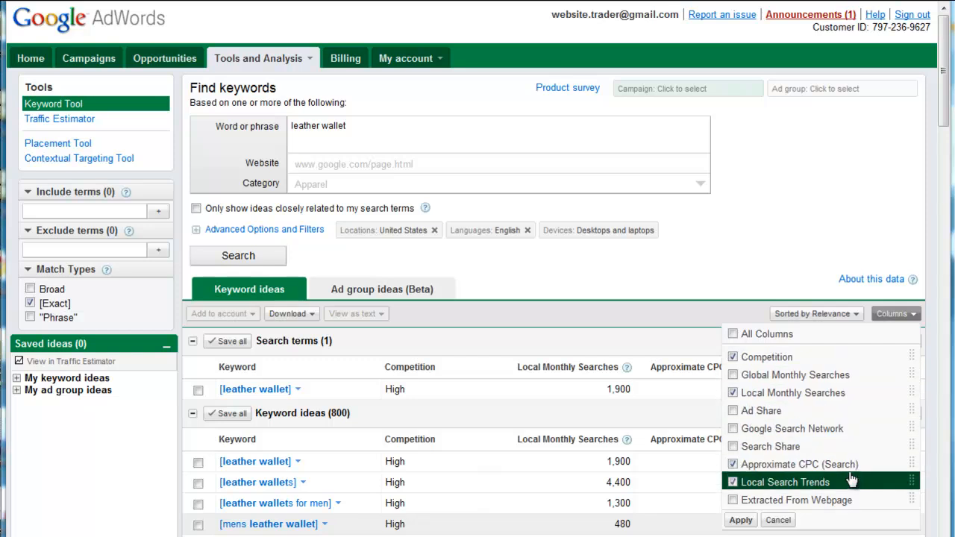
click(741, 520)
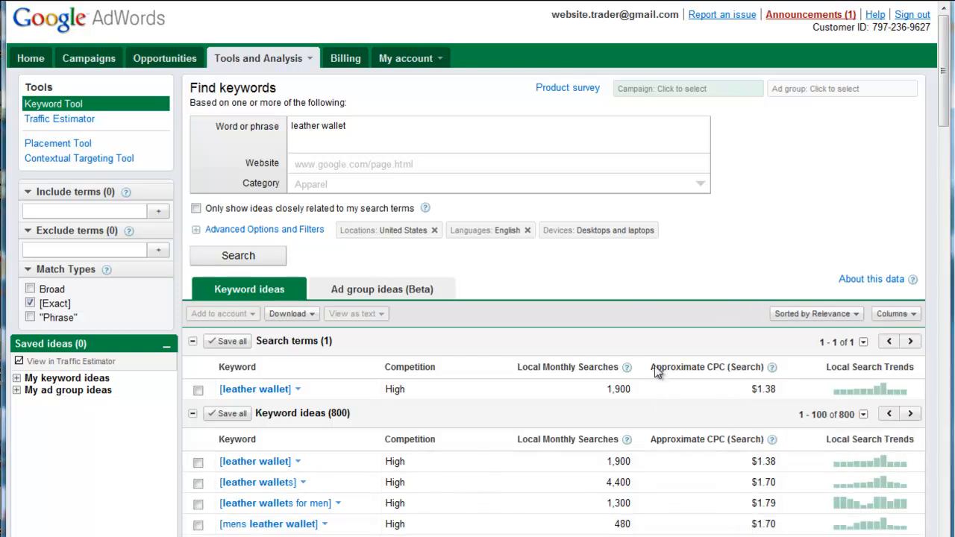
Examine the leather wallet keyword ideas, comparing their competition, local monthly searches and approximate CPC.
scroll(637, 299, down, 3)
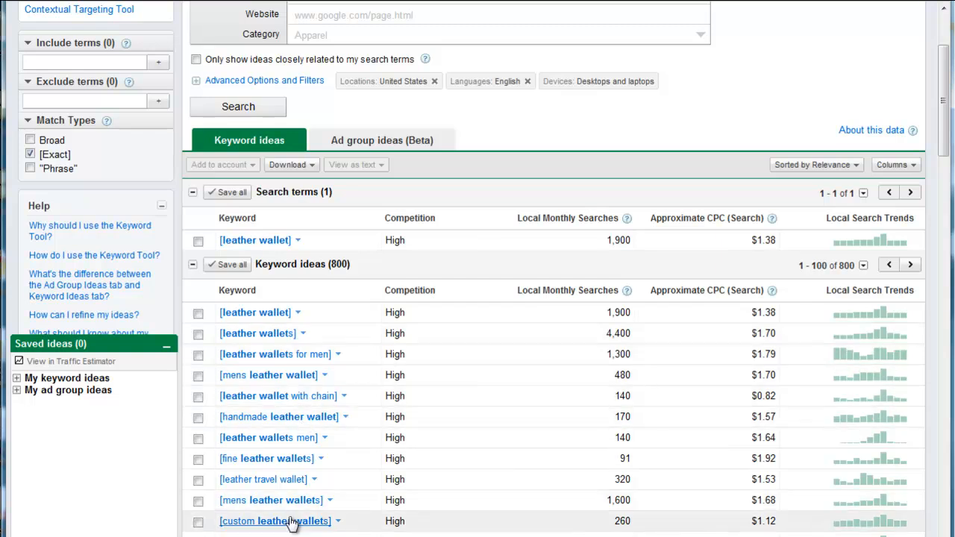
scroll(329, 481, down, 3)
scroll(331, 471, down, 3)
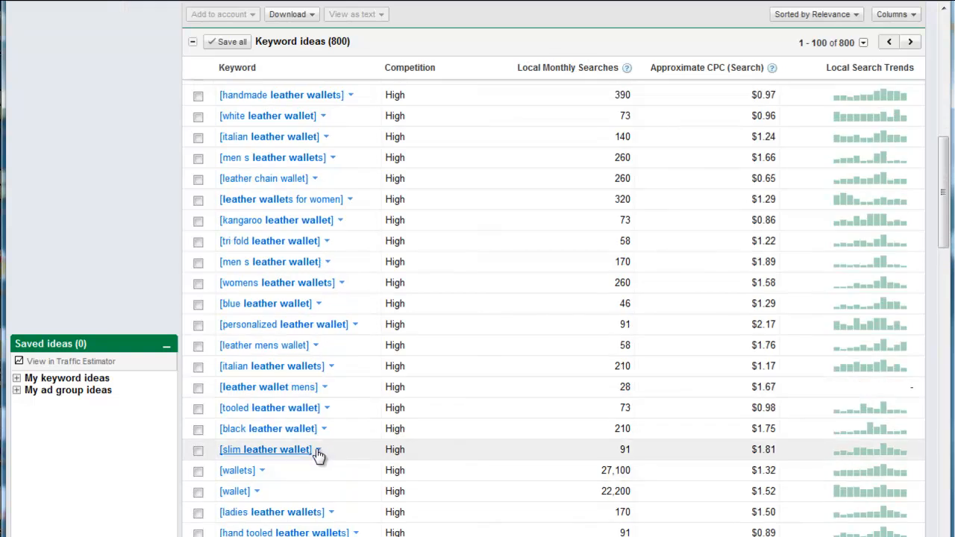
scroll(343, 459, down, 3)
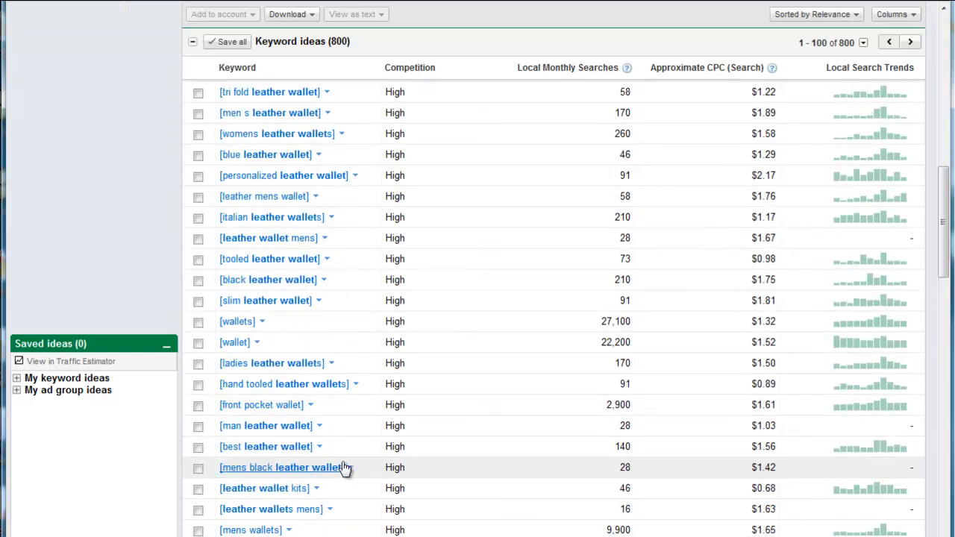
scroll(340, 458, up, 9)
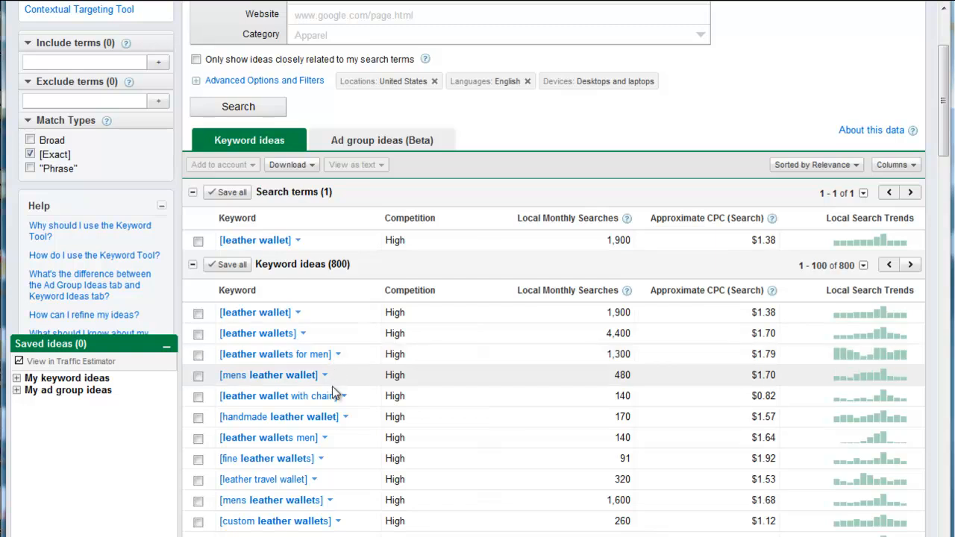
scroll(320, 432, down, 1)
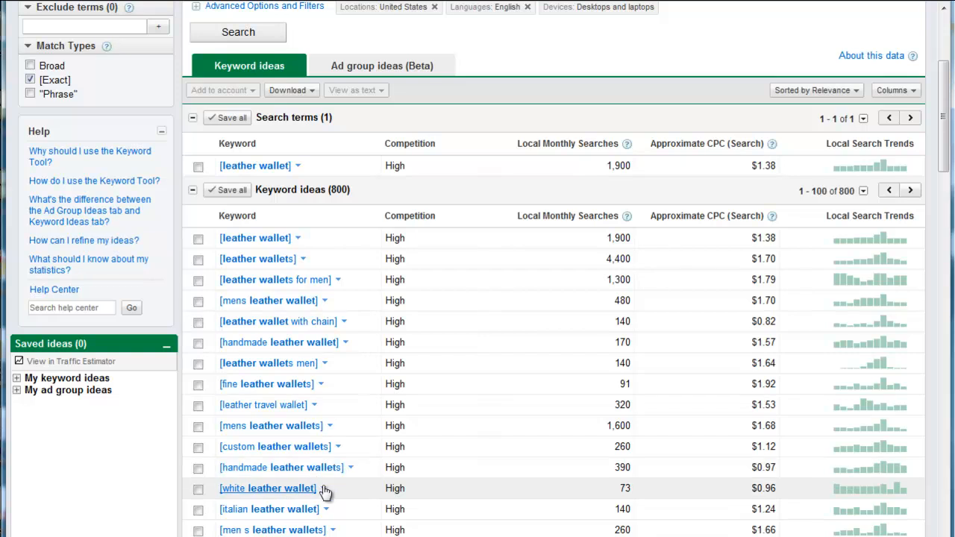
scroll(319, 488, down, 1)
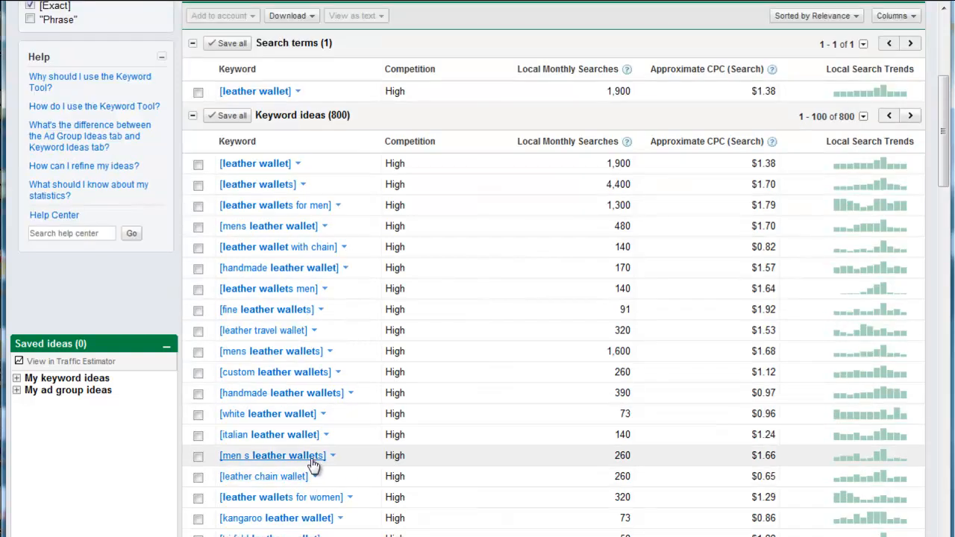
scroll(314, 465, down, 1)
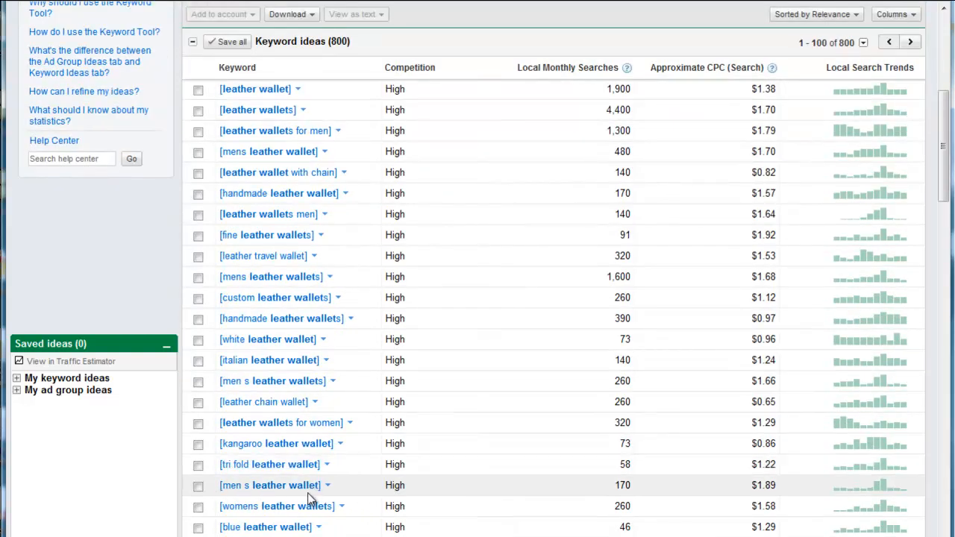
scroll(312, 495, down, 1)
scroll(311, 505, down, 1)
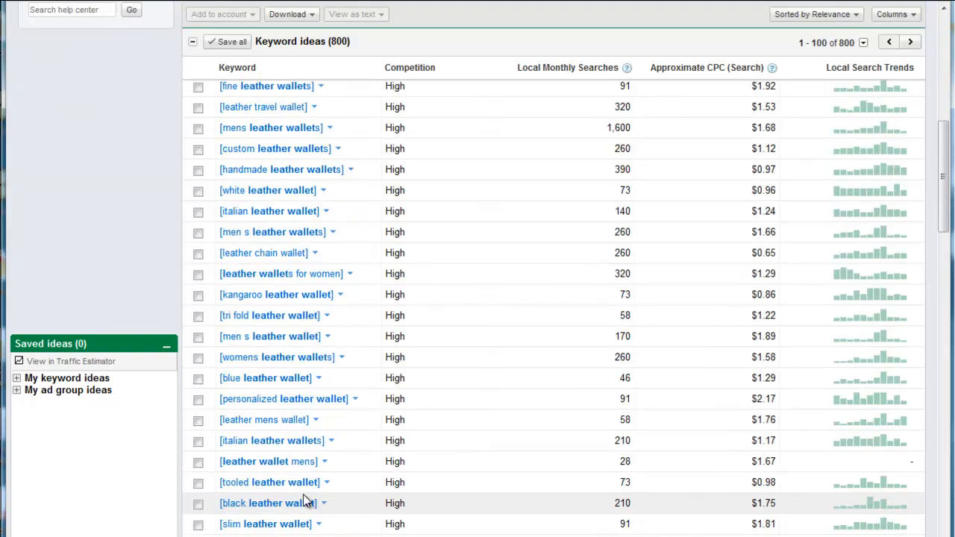
scroll(335, 453, up, 6)
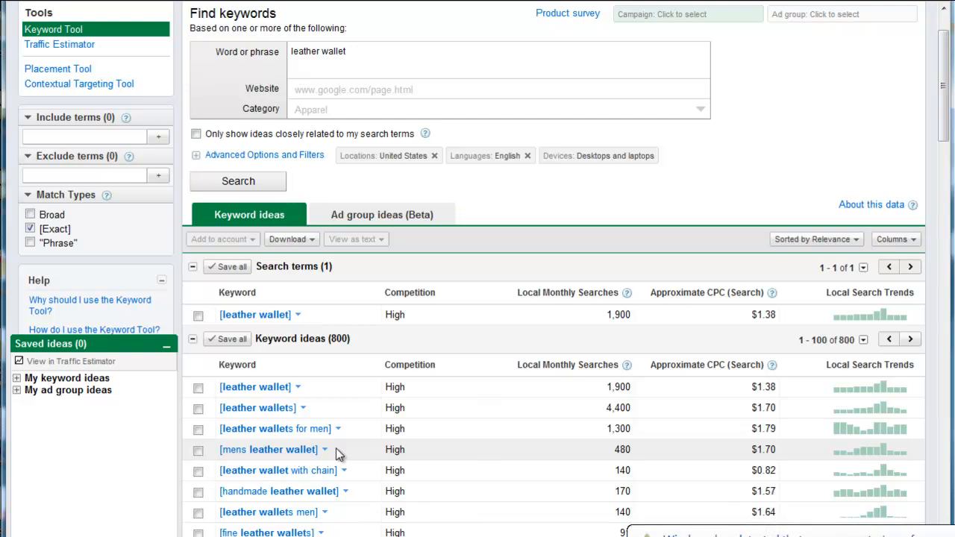
scroll(490, 344, up, 2)
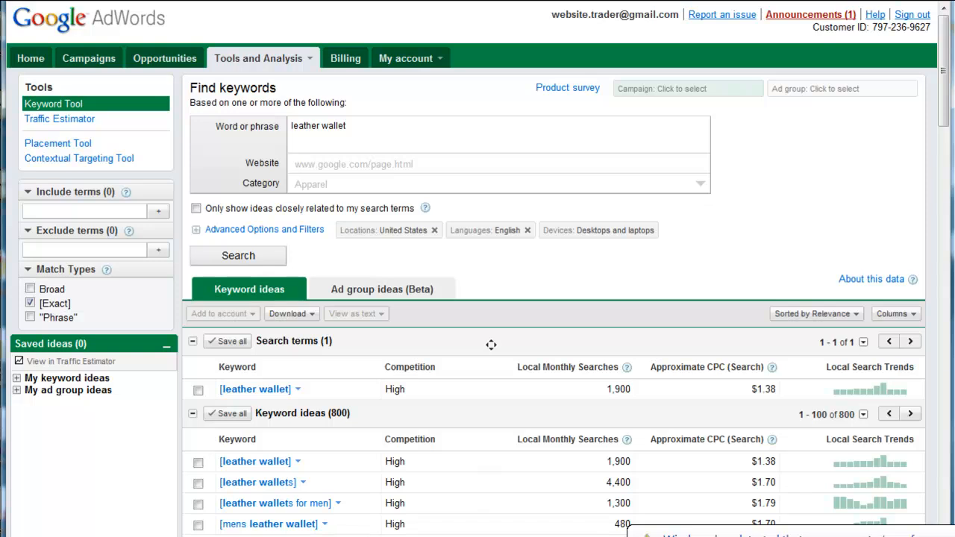
scroll(491, 343, down, 20)
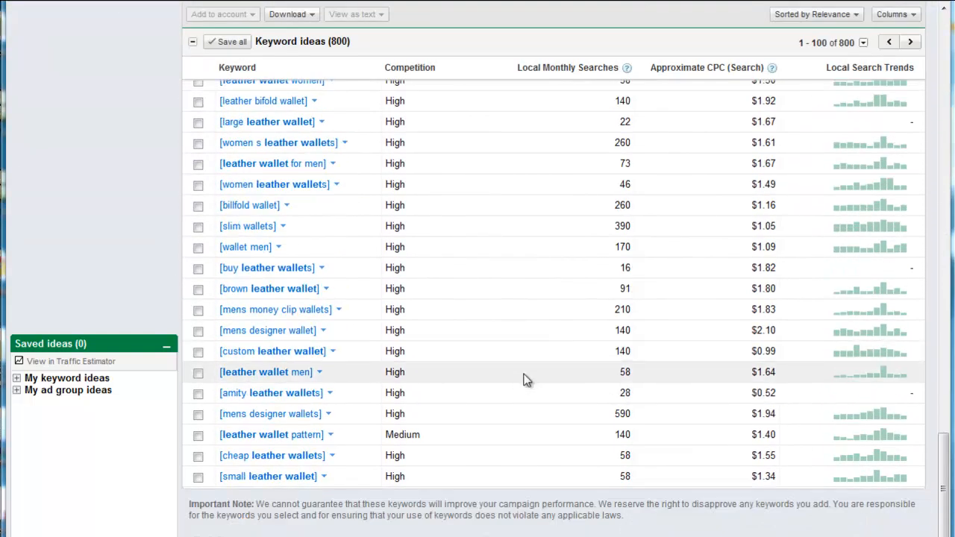
drag(944, 481, 932, 110)
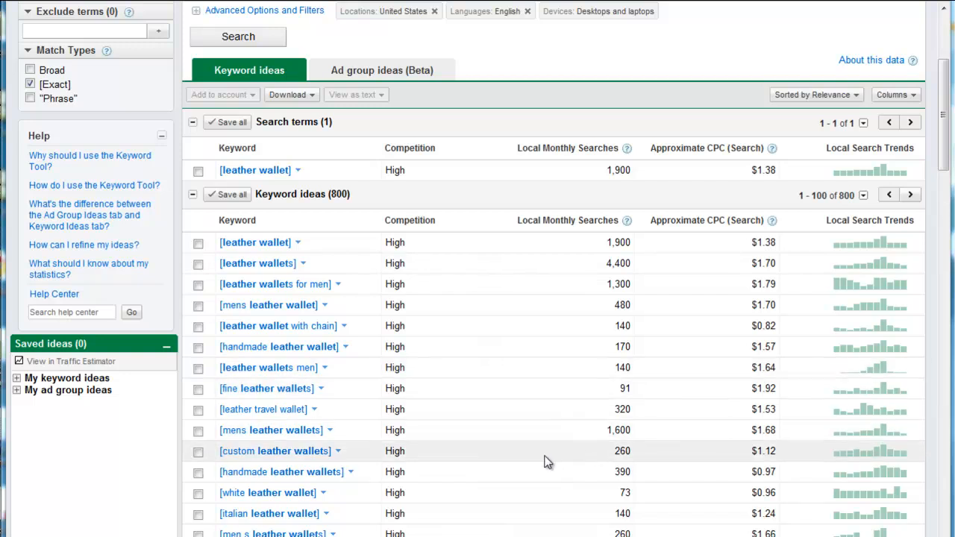
Save the keyword ideas handmade leather wallets, leather wallets for men and handmade leather wallet.
click(197, 472)
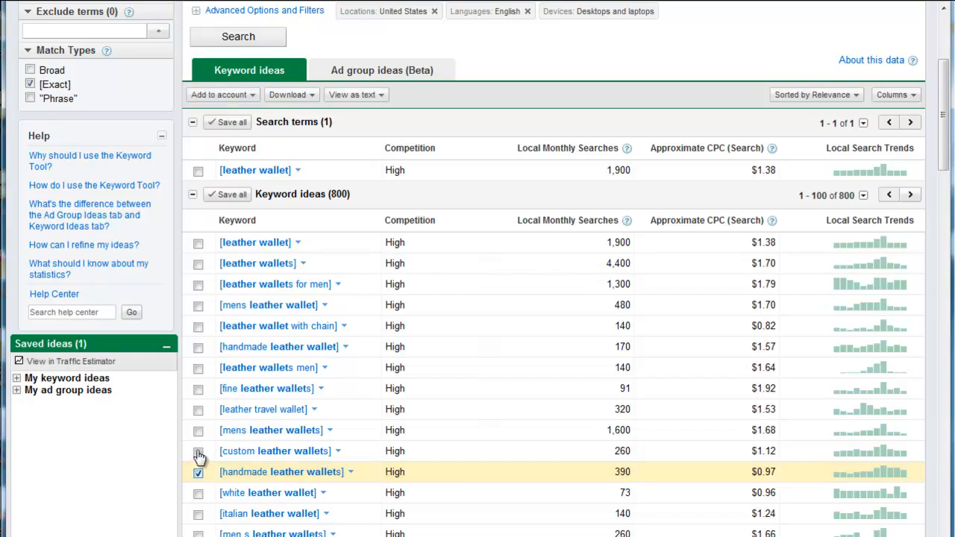
click(198, 453)
click(199, 452)
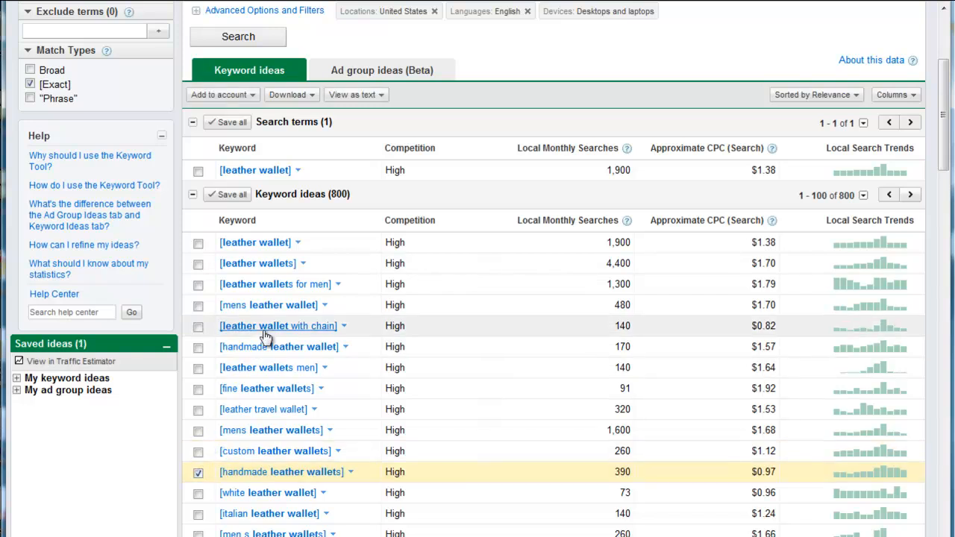
click(197, 284)
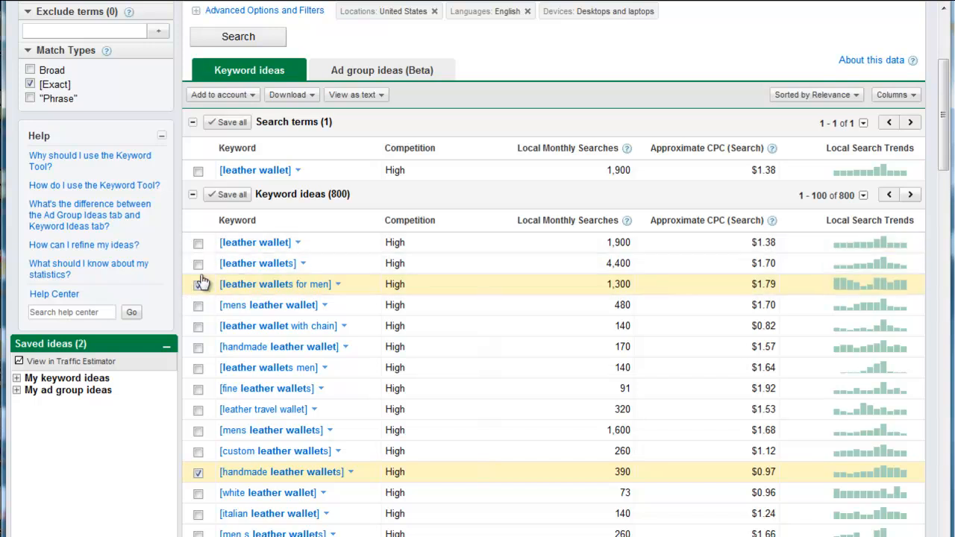
click(198, 347)
Add personalized leather wallet, italian leather wallets and front pocket wallet to the saved keyword ideas.
scroll(200, 461, down, 2)
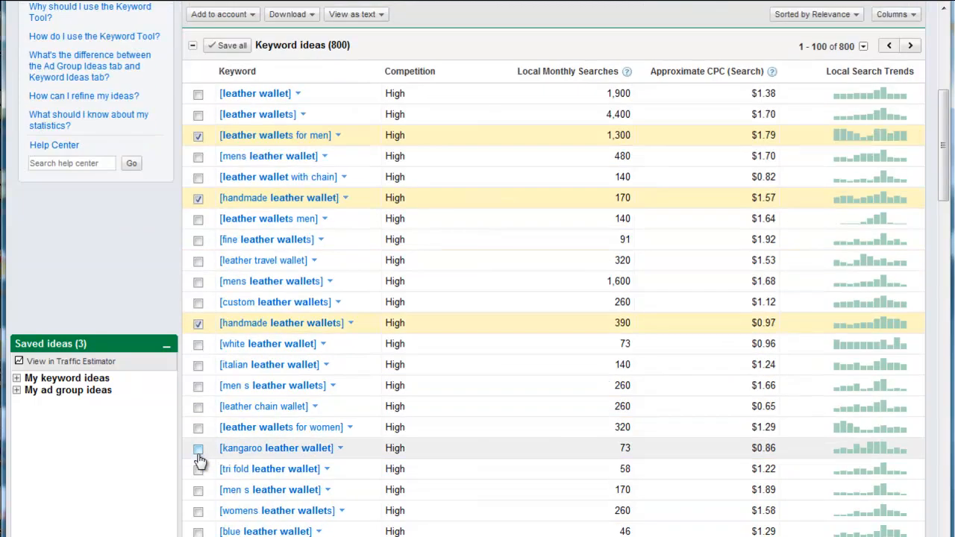
scroll(205, 460, down, 1)
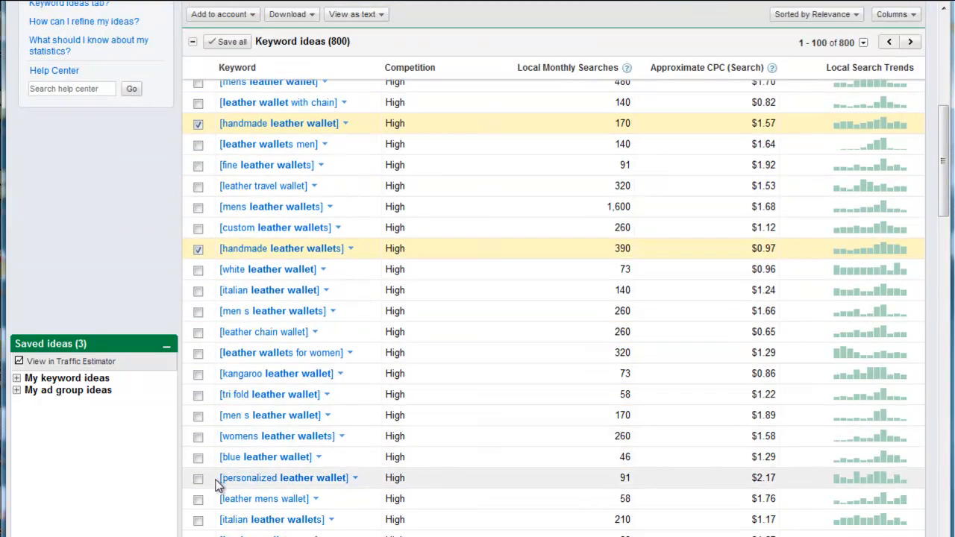
click(197, 479)
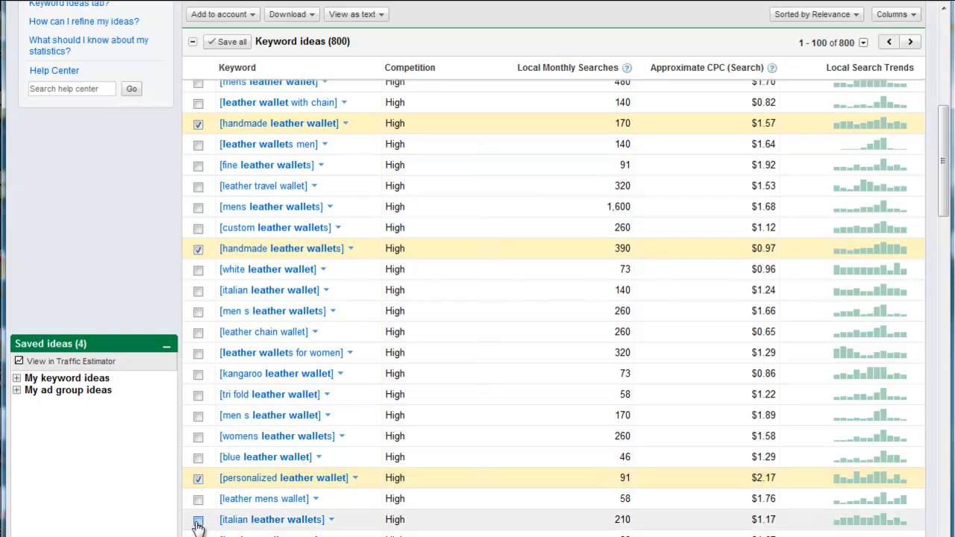
click(197, 520)
scroll(200, 516, down, 3)
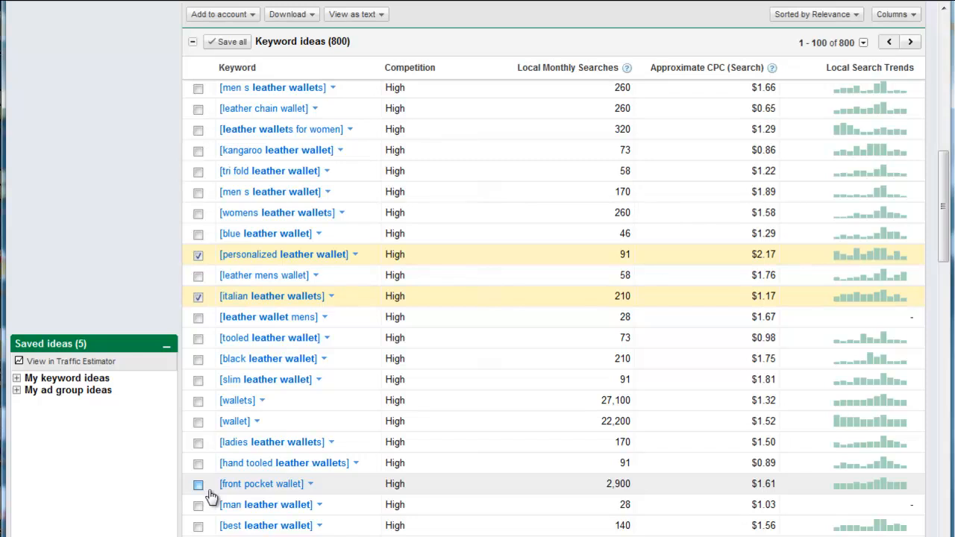
click(198, 484)
Add leather wallet kits, ladies leather wallet and non leather wallet to the saved keyword ideas.
scroll(323, 454, down, 4)
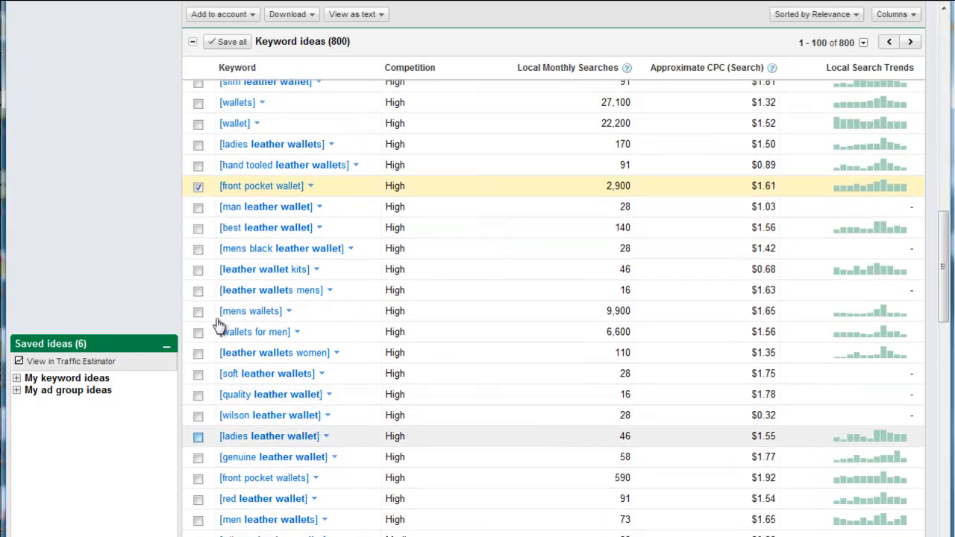
click(201, 273)
scroll(544, 355, down, 1)
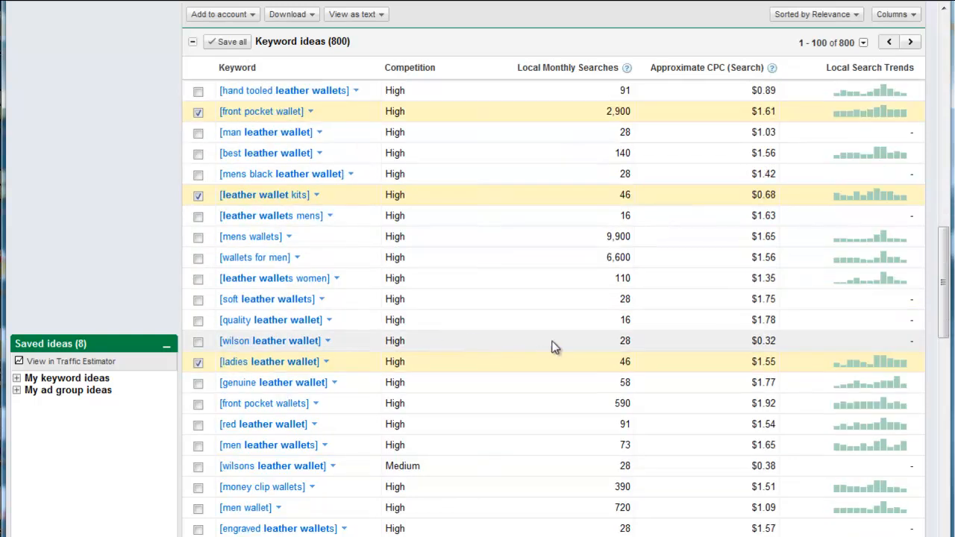
scroll(554, 347, down, 4)
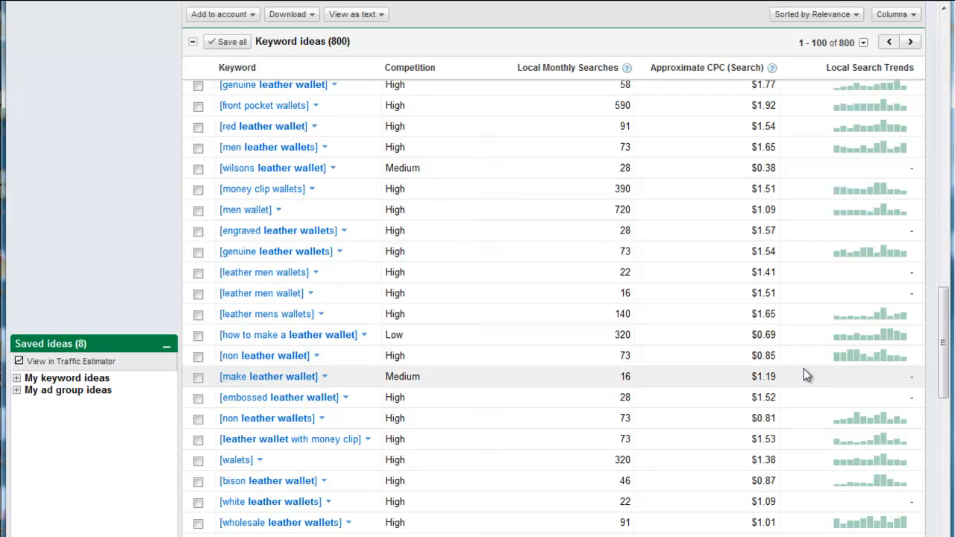
click(199, 358)
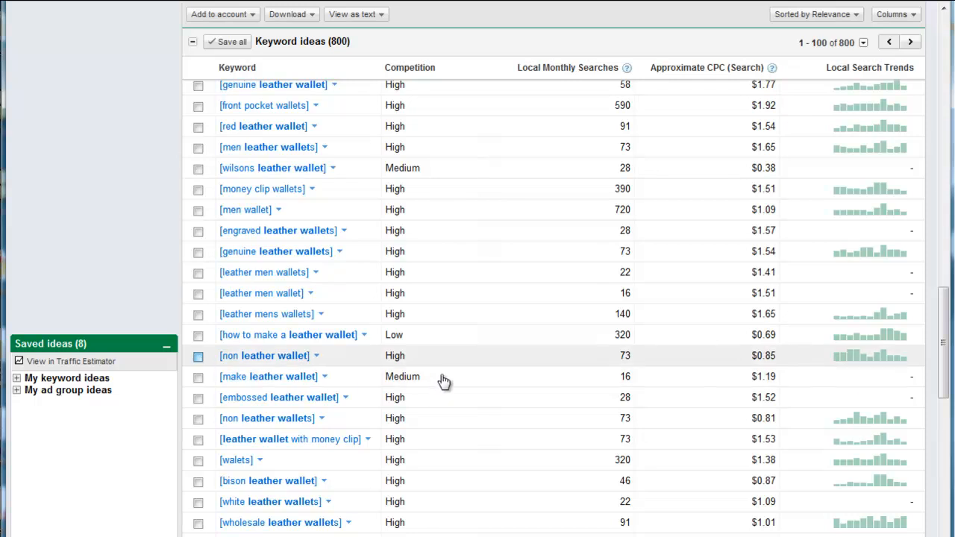
Save the entire list of keyword ideas for leather wallet at once and check that the rows are selected.
scroll(676, 394, up, 2)
scroll(674, 396, up, 1)
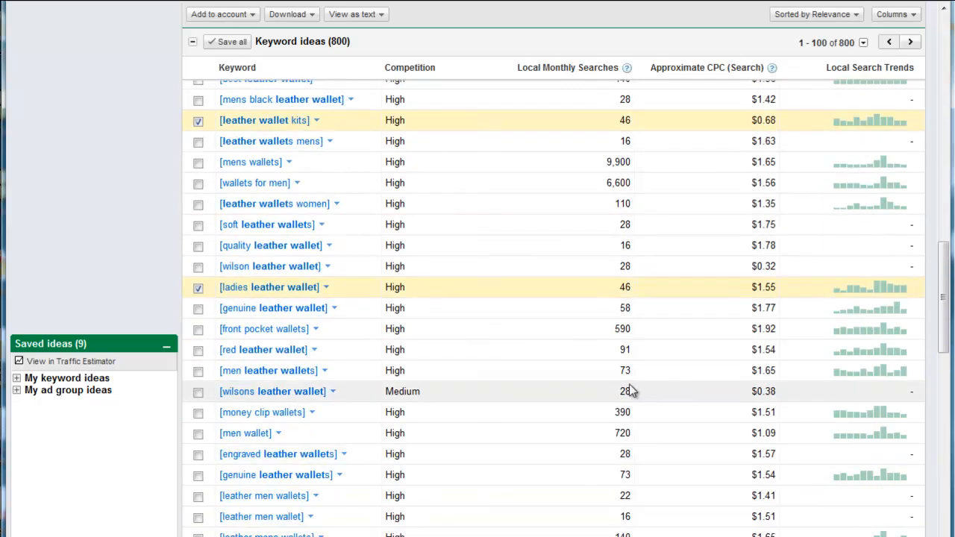
scroll(594, 324, up, 3)
scroll(494, 317, up, 5)
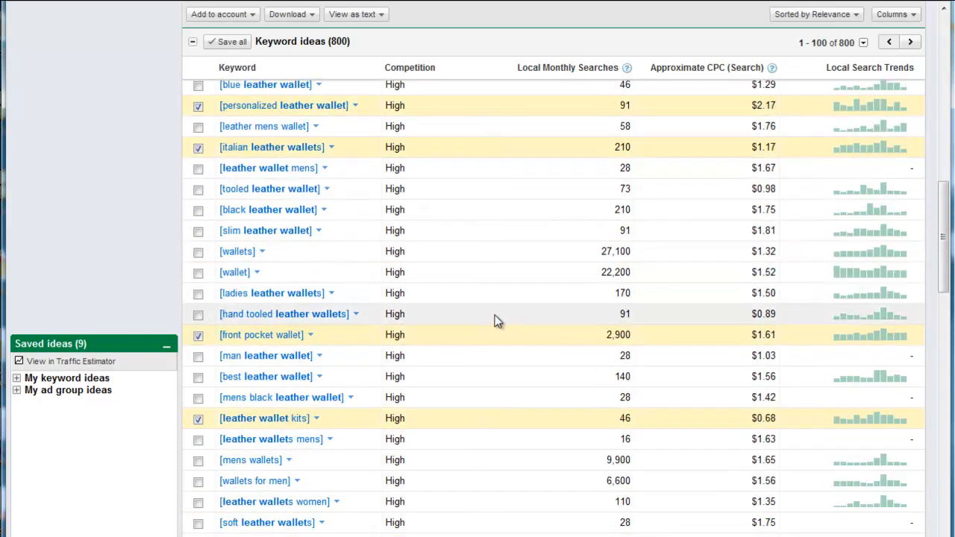
scroll(492, 307, up, 6)
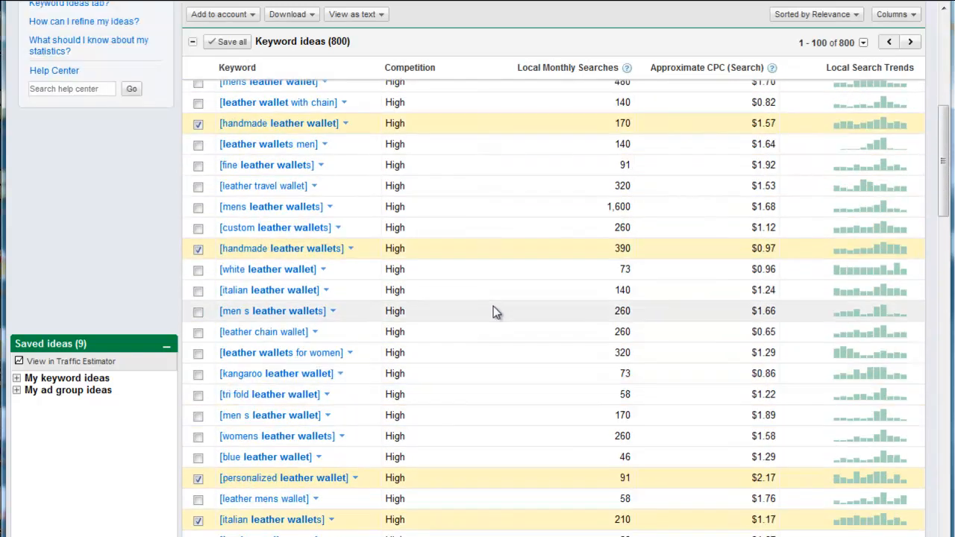
scroll(440, 283, up, 1)
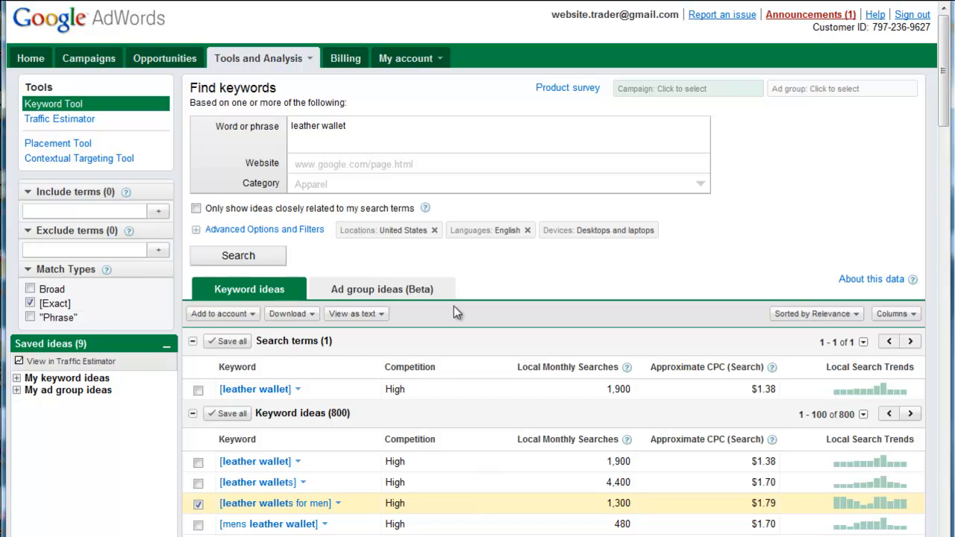
click(239, 415)
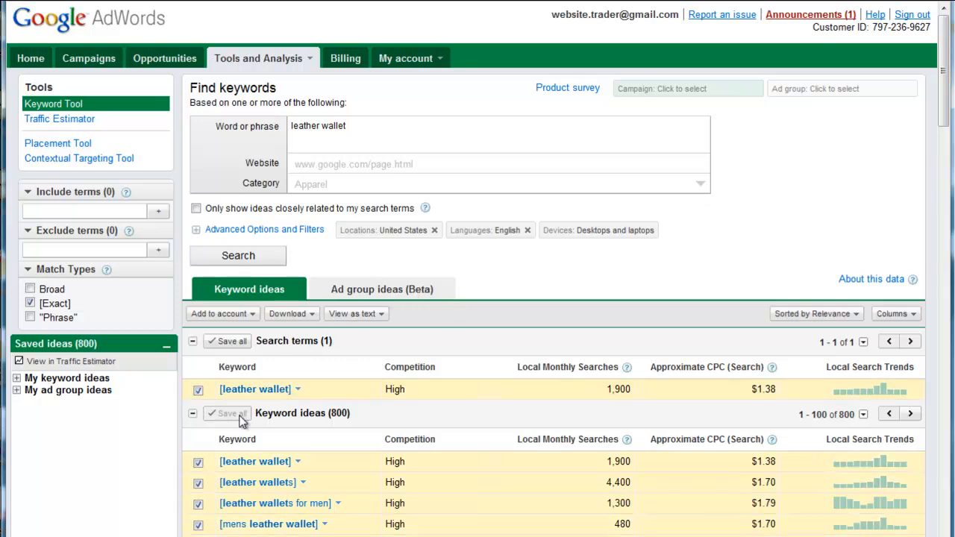
scroll(269, 417, down, 7)
scroll(277, 405, down, 1)
scroll(276, 405, up, 6)
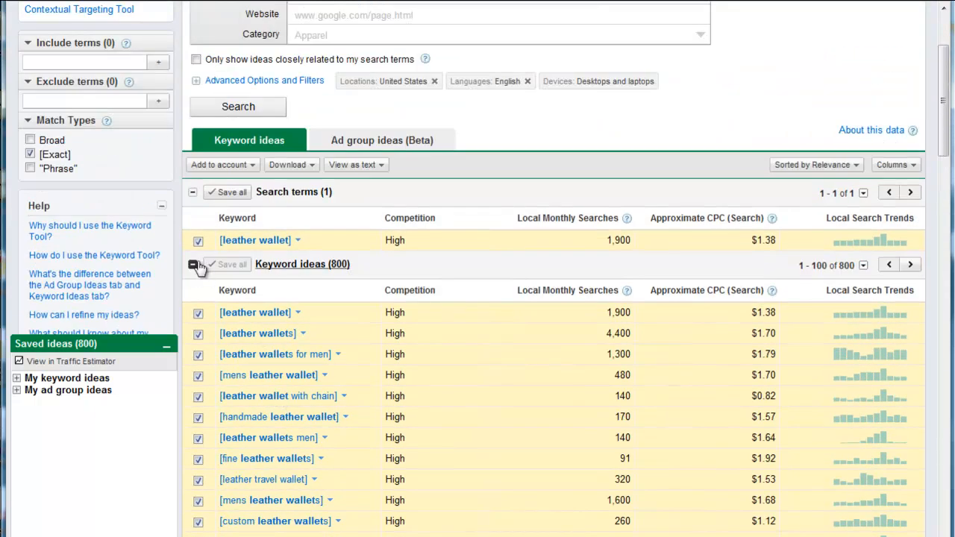
scroll(466, 286, up, 2)
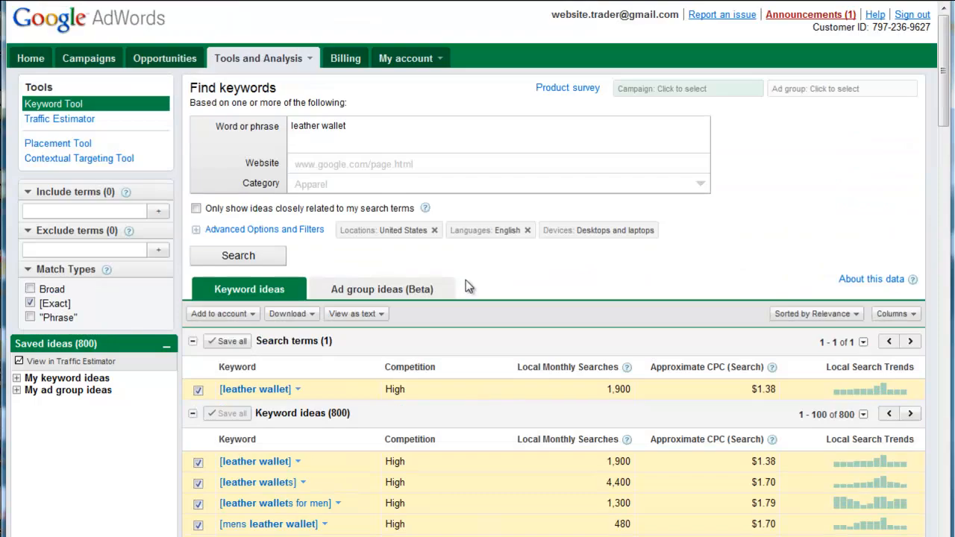